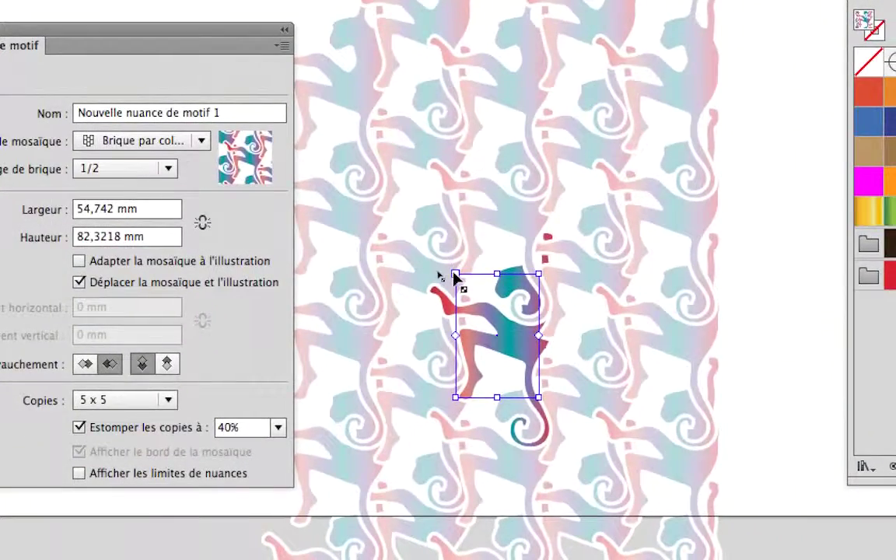
Step: Enlarge the monkey pattern's tile freehand to about 97.4 mm wide by 164.7 mm high, opening space between the repeats
{"action": "left_click_drag", "start_coordinate": [455, 274], "coordinate": [390, 265]}
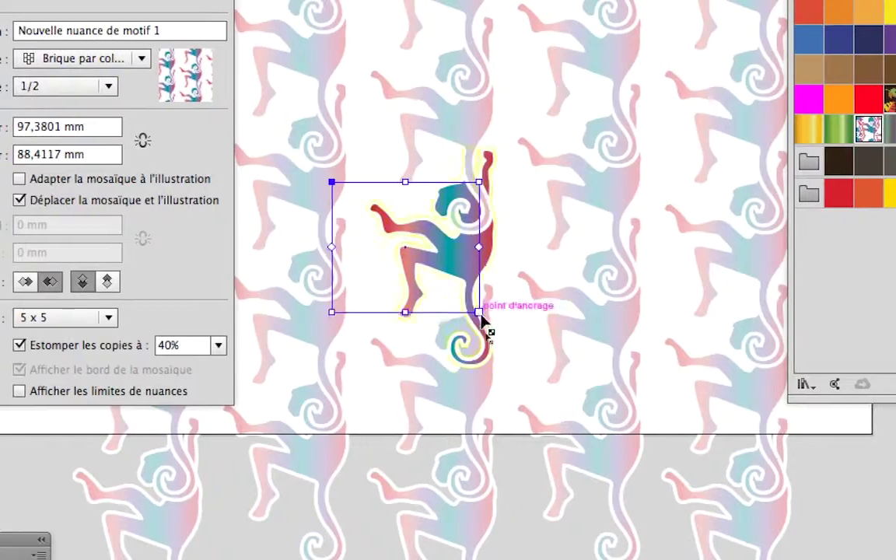
{"action": "left_click_drag", "start_coordinate": [558, 392], "coordinate": [633, 405]}
{"action": "left_click_drag", "start_coordinate": [507, 317], "coordinate": [528, 315]}
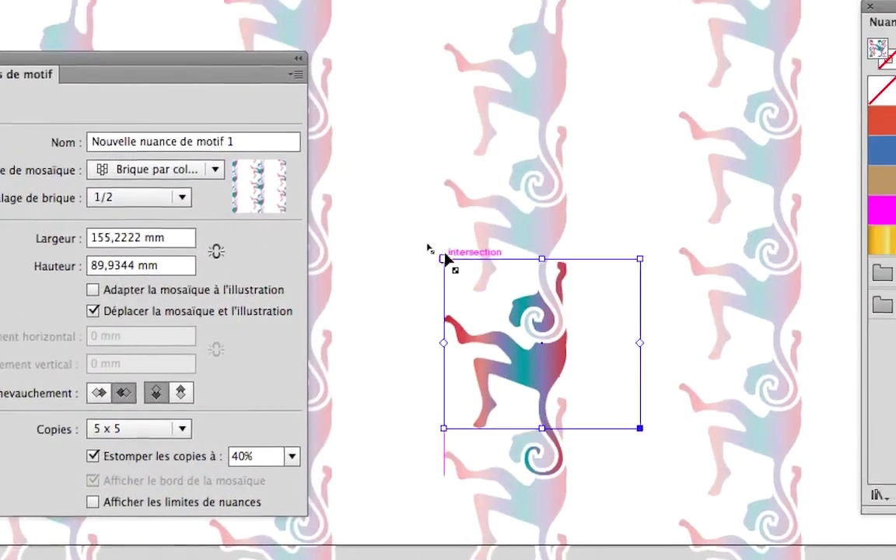
{"action": "left_click_drag", "start_coordinate": [445, 259], "coordinate": [443, 190]}
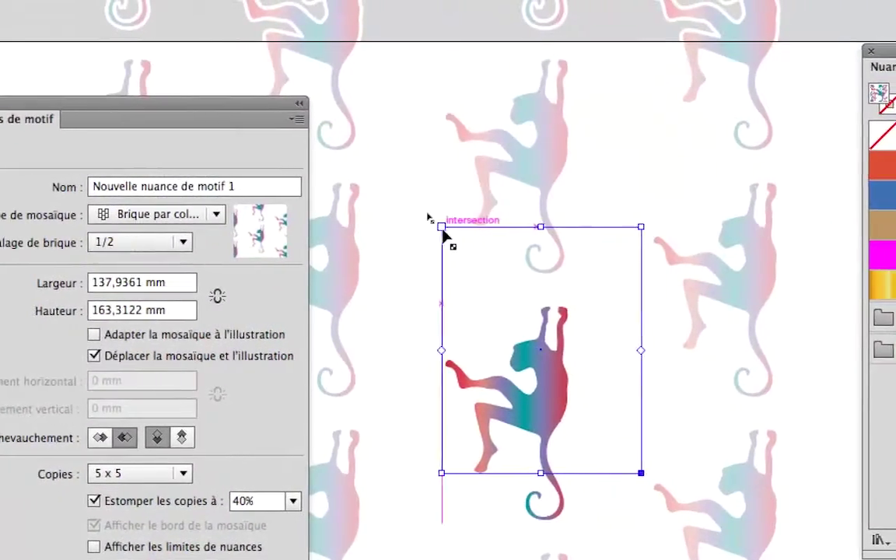
{"action": "mouse_move", "coordinate": [442, 230]}
{"action": "left_mouse_down"}
{"action": "mouse_move", "coordinate": [501, 226]}
{"action": "mouse_move", "coordinate": [458, 233]}
{"action": "left_mouse_up"}
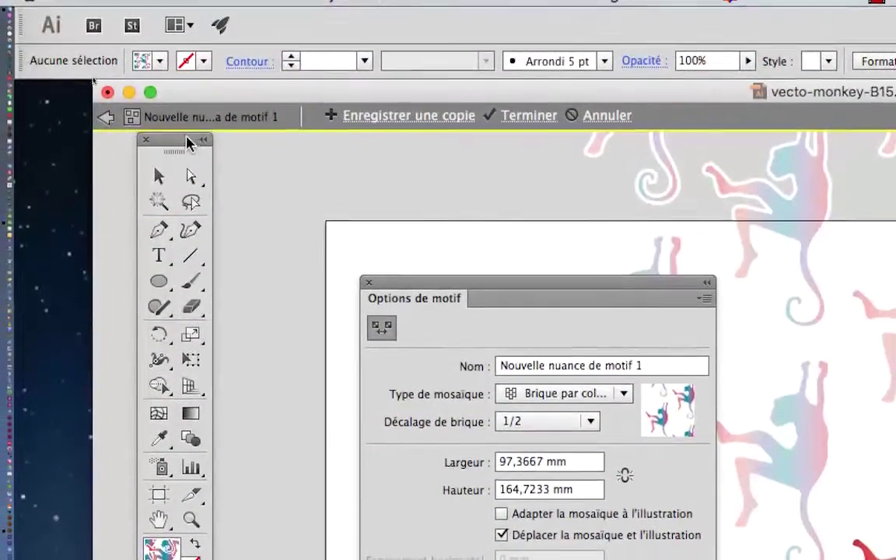
Step: Detach the shape tools from the toolbox as a floating palette and place it just above the pattern tile
{"action": "left_click_drag", "start_coordinate": [187, 143], "coordinate": [179, 165]}
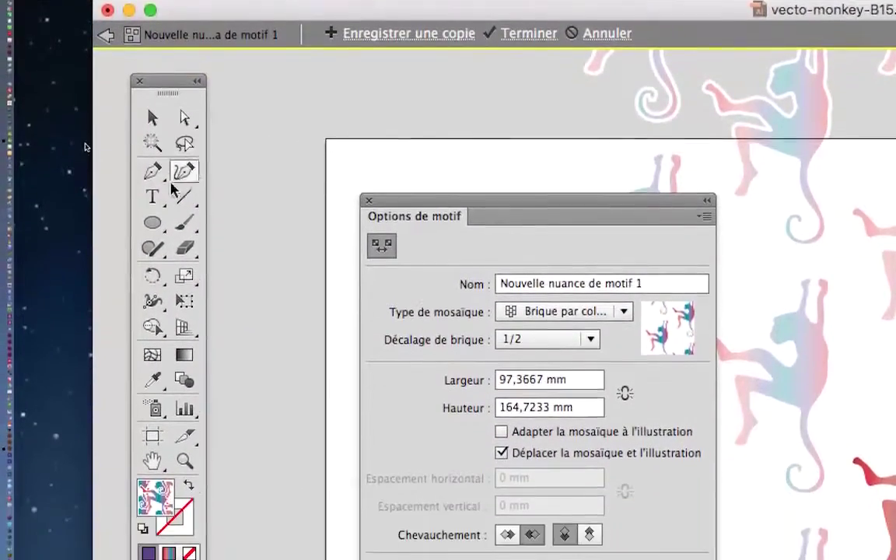
{"action": "left_click_drag", "start_coordinate": [166, 207], "coordinate": [383, 218]}
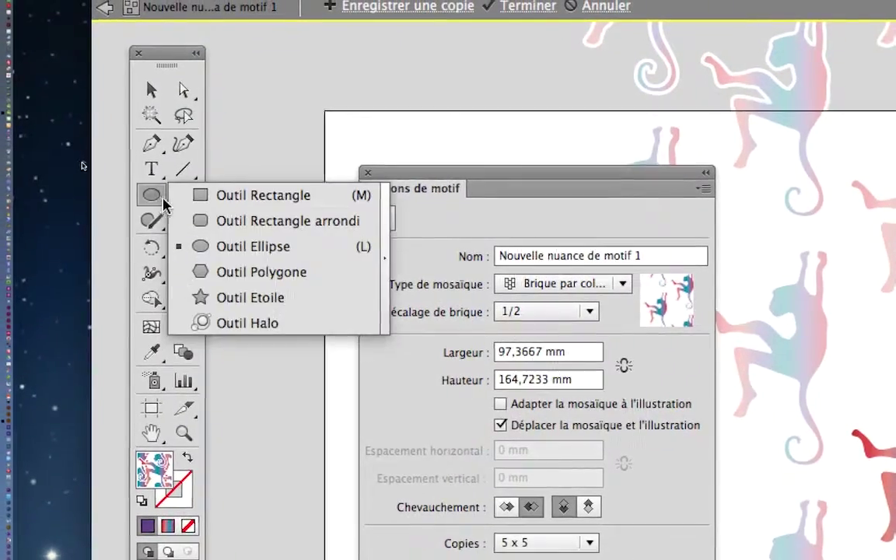
{"action": "left_click_drag", "start_coordinate": [240, 211], "coordinate": [241, 211]}
{"action": "left_click_drag", "start_coordinate": [191, 180], "coordinate": [744, 140]}
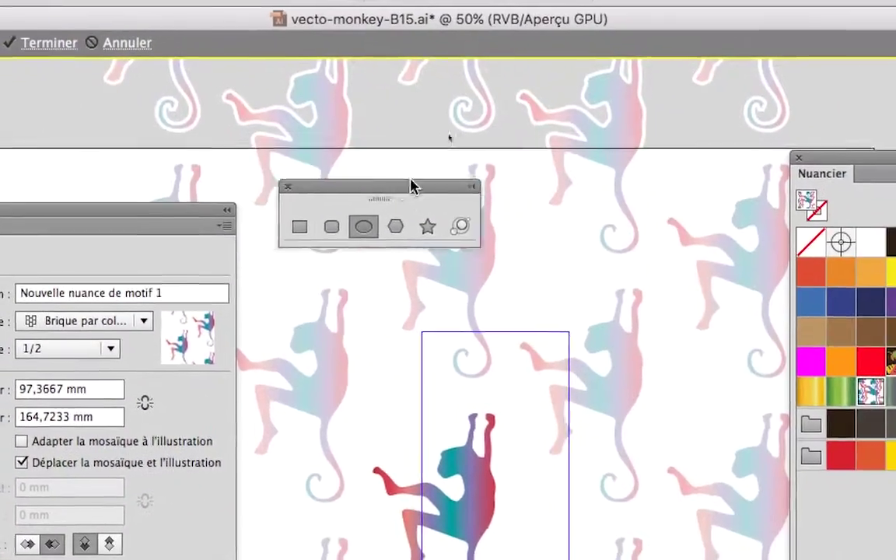
{"action": "left_click_drag", "start_coordinate": [412, 187], "coordinate": [447, 171]}
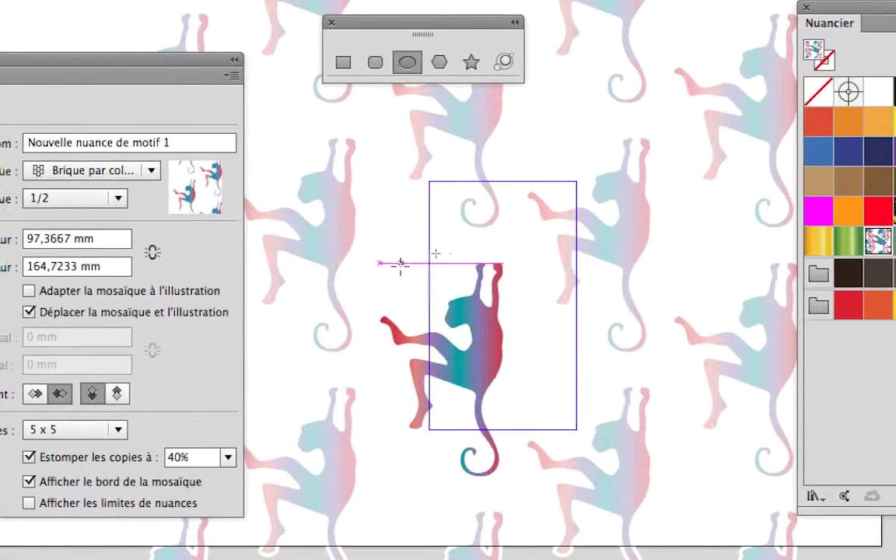
Step: Draw a circle about 29.6 mm across beside the monkey's raised arms and fill it with solid purple 7C4085
{"action": "mouse_move", "coordinate": [399, 265]}
{"action": "left_mouse_down"}
{"action": "mouse_move", "coordinate": [410, 275]}
{"action": "mouse_move", "coordinate": [406, 267]}
{"action": "left_mouse_up"}
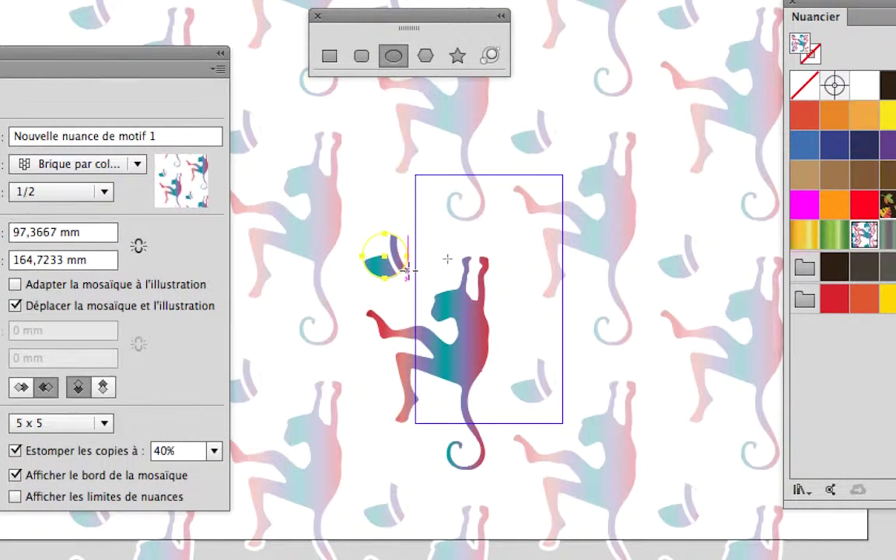
{"action": "scroll", "coordinate": [407, 266], "scroll_direction": "up", "scroll_amount": 3}
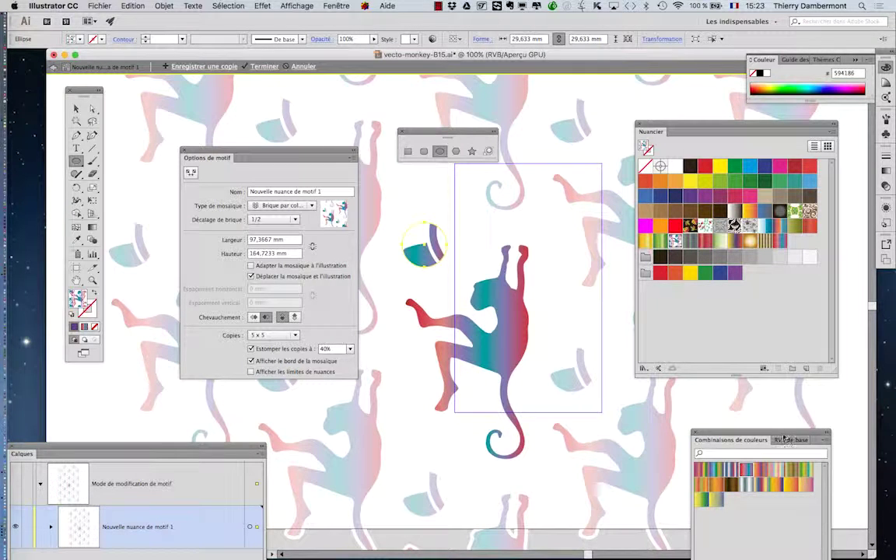
{"action": "left_click_drag", "start_coordinate": [784, 440], "coordinate": [800, 316]}
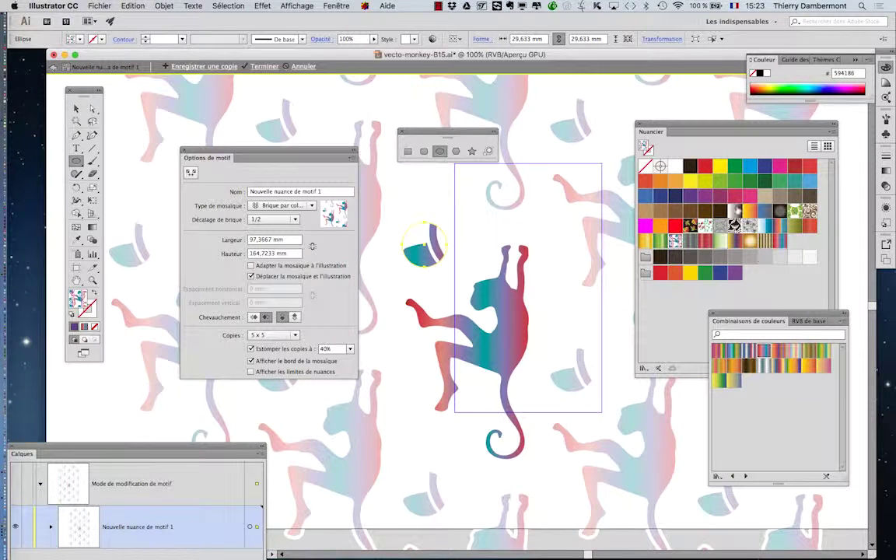
{"action": "left_click", "coordinate": [704, 196]}
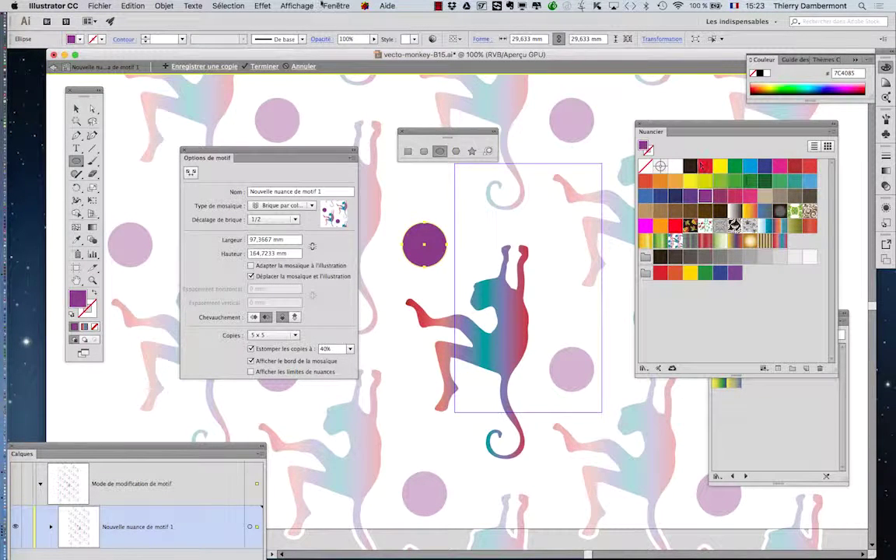
Step: Examine the pattern's entries in the Calques panel and its layer options without changing them, and close the panel
{"action": "left_click", "coordinate": [327, 5]}
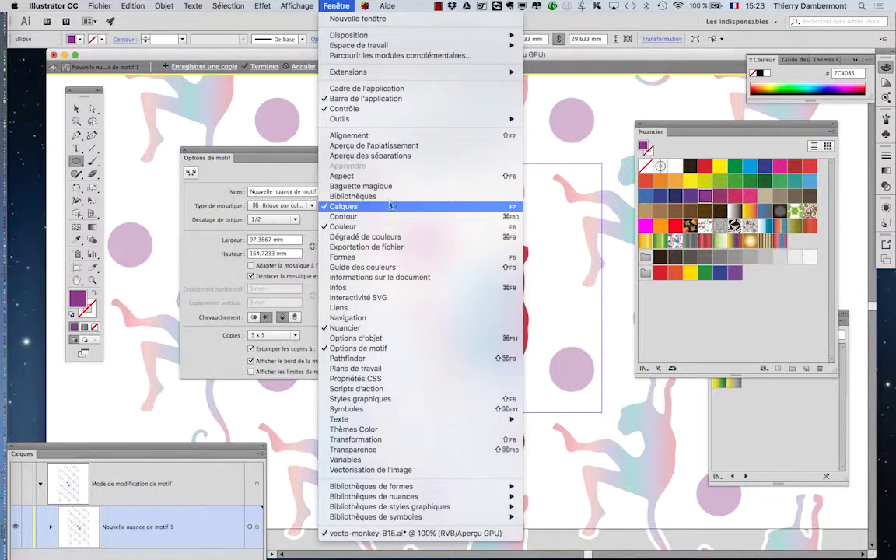
{"action": "left_click", "coordinate": [186, 451]}
{"action": "left_click_drag", "start_coordinate": [187, 451], "coordinate": [711, 171]}
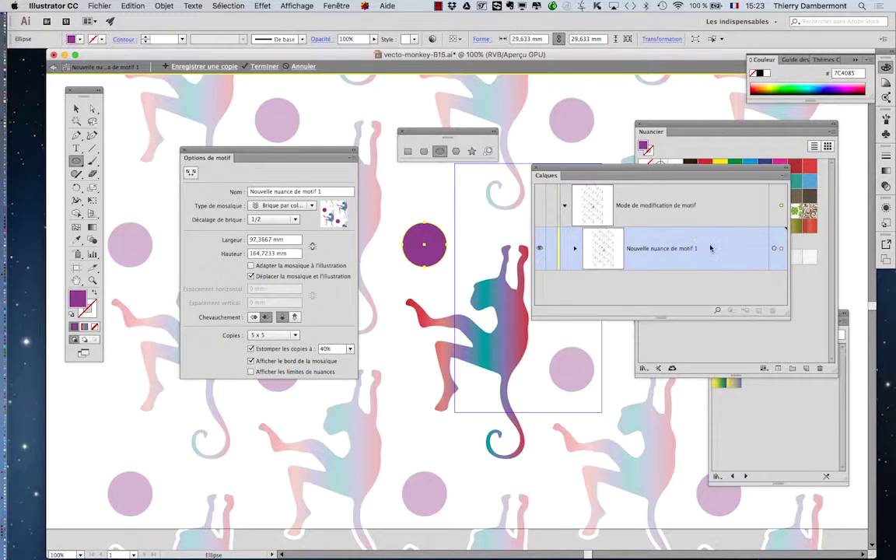
{"action": "double_click", "coordinate": [710, 248]}
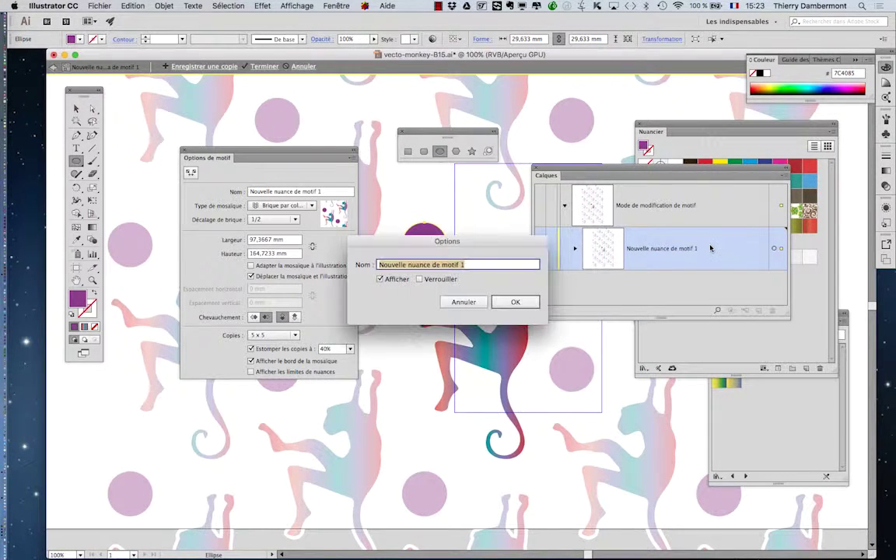
{"action": "left_click", "coordinate": [464, 302]}
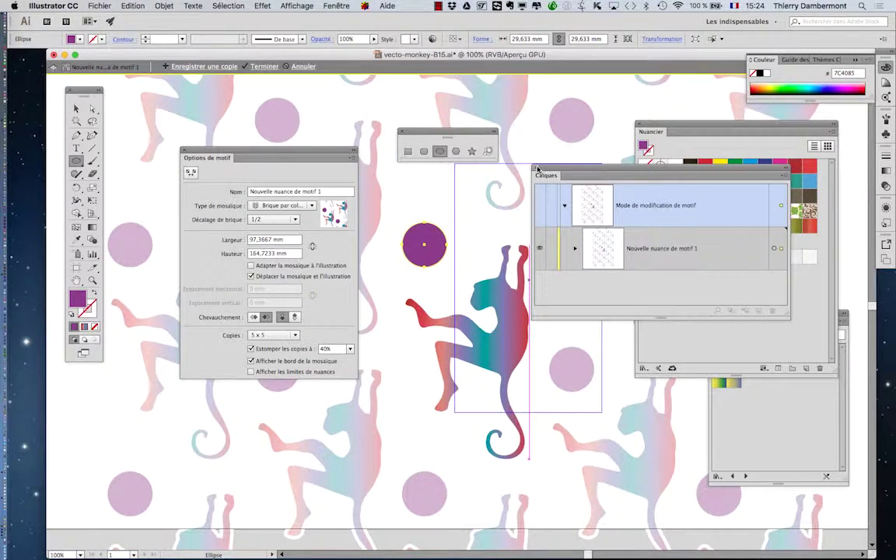
{"action": "key", "text": "F7"}
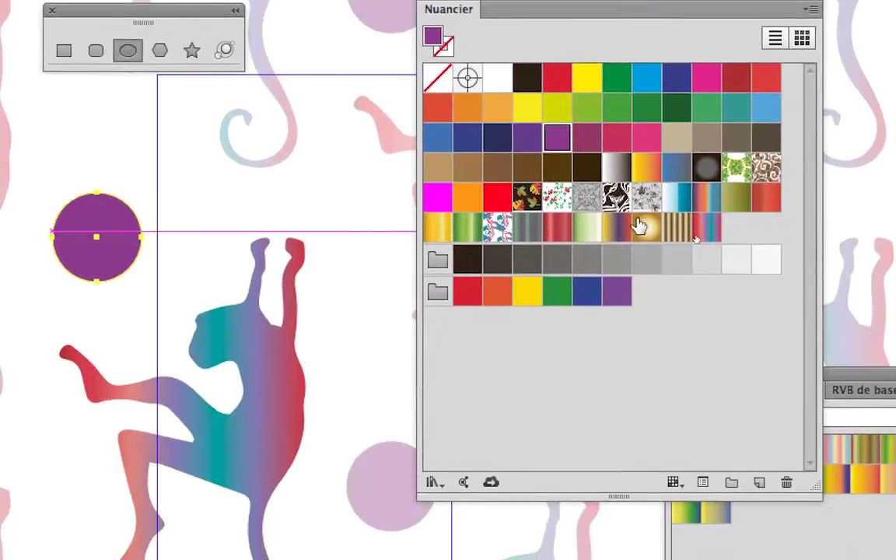
Step: Browse the gradient libraries from Combinaisons de couleurs through Couleurs vives and Fruits et légumes to Métaux
{"action": "left_click", "coordinate": [712, 376]}
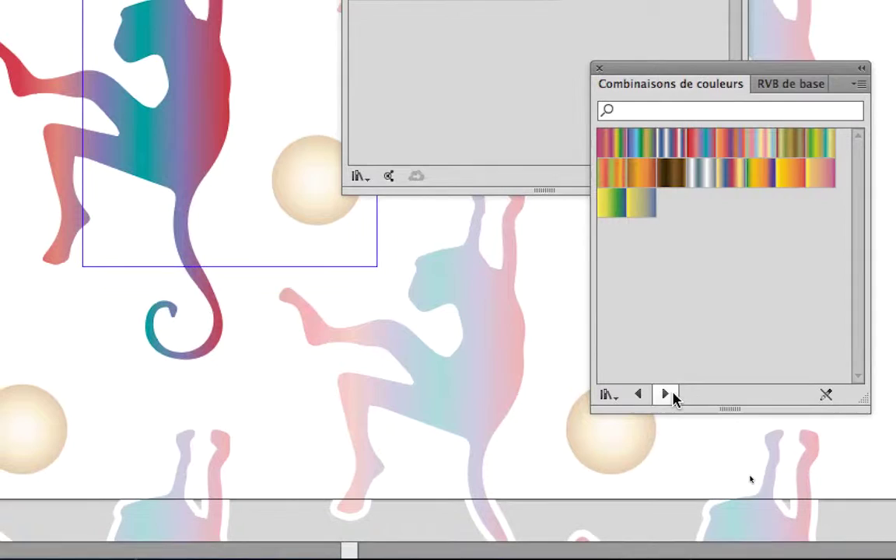
{"action": "left_click", "coordinate": [633, 451]}
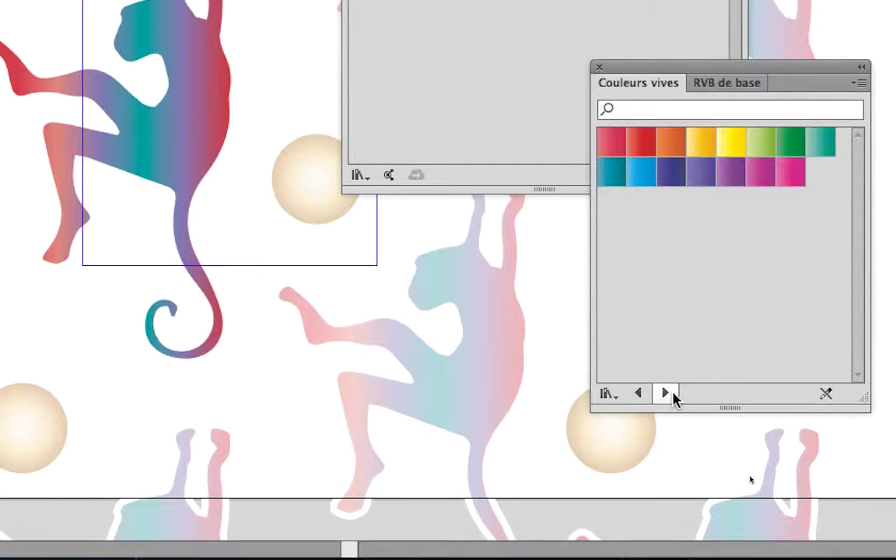
{"action": "left_click", "coordinate": [633, 451]}
{"action": "left_click", "coordinate": [666, 393]}
{"action": "left_click", "coordinate": [666, 394]}
{"action": "left_click", "coordinate": [665, 394]}
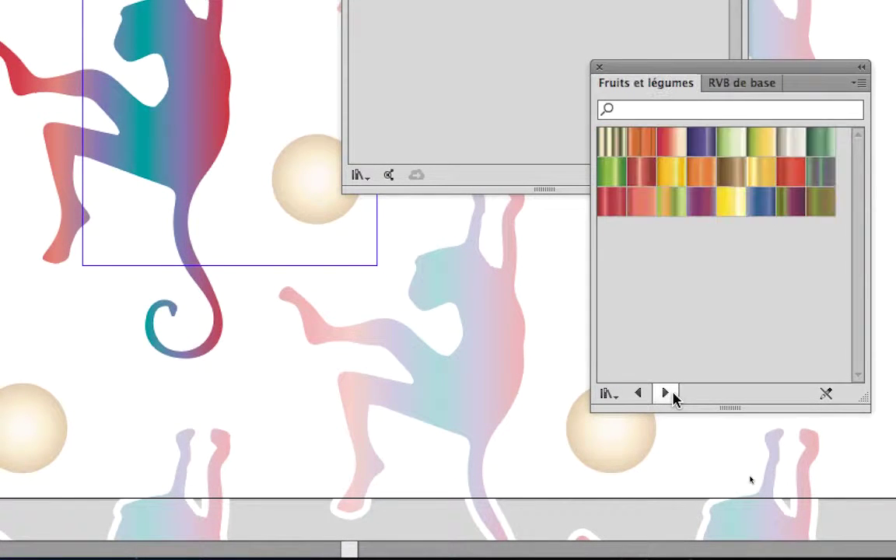
{"action": "left_click", "coordinate": [666, 394]}
{"action": "left_click", "coordinate": [666, 394]}
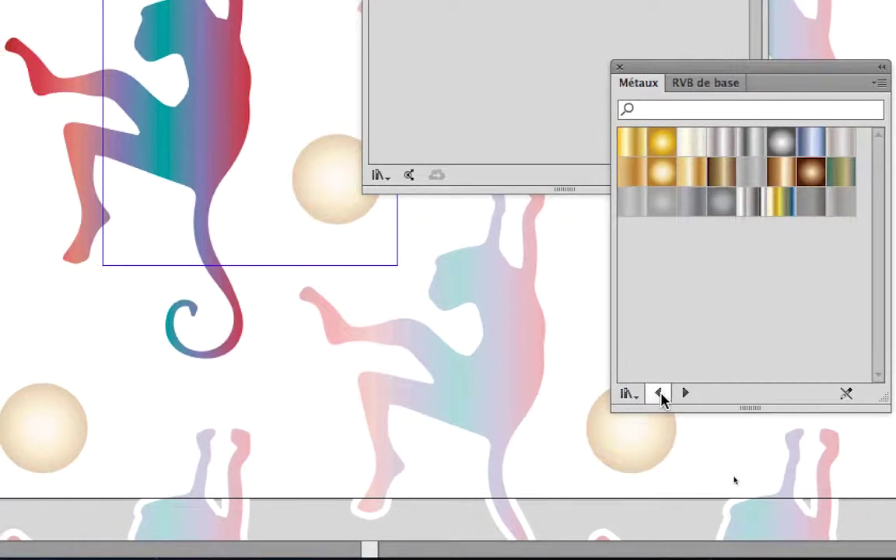
Step: Return to the Combinaisons de couleurs library and fill the circle with its yellow-to-green-to-blue gradient
{"action": "left_click", "coordinate": [637, 394]}
{"action": "left_click", "coordinate": [637, 393]}
{"action": "left_click", "coordinate": [638, 394]}
{"action": "left_click", "coordinate": [661, 394]}
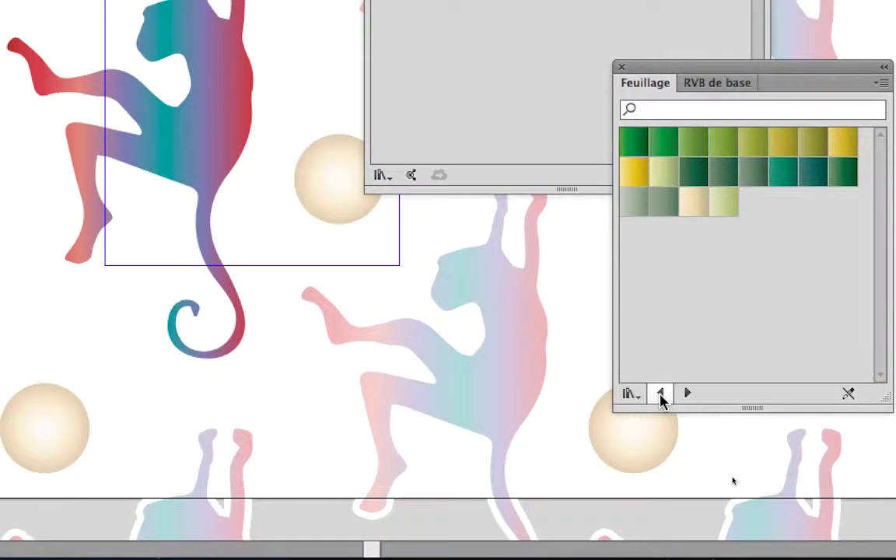
{"action": "left_click", "coordinate": [660, 394]}
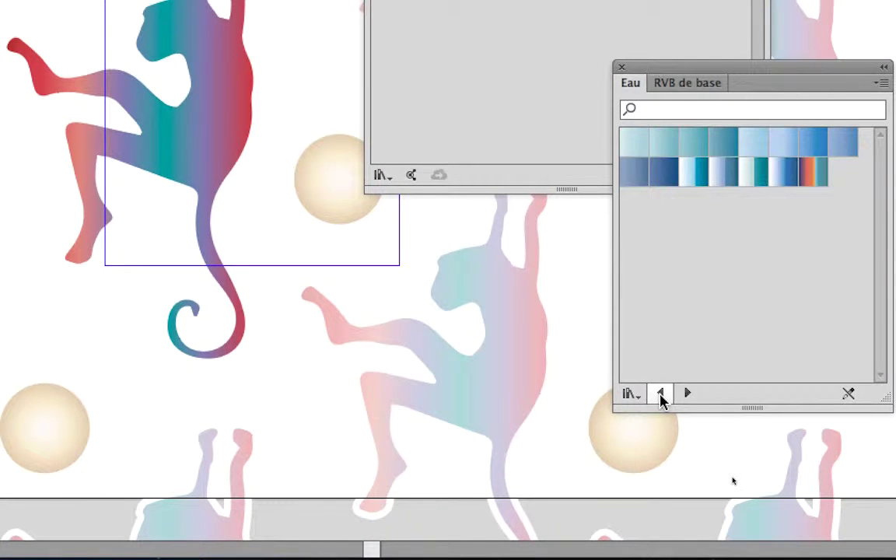
{"action": "left_click", "coordinate": [660, 394]}
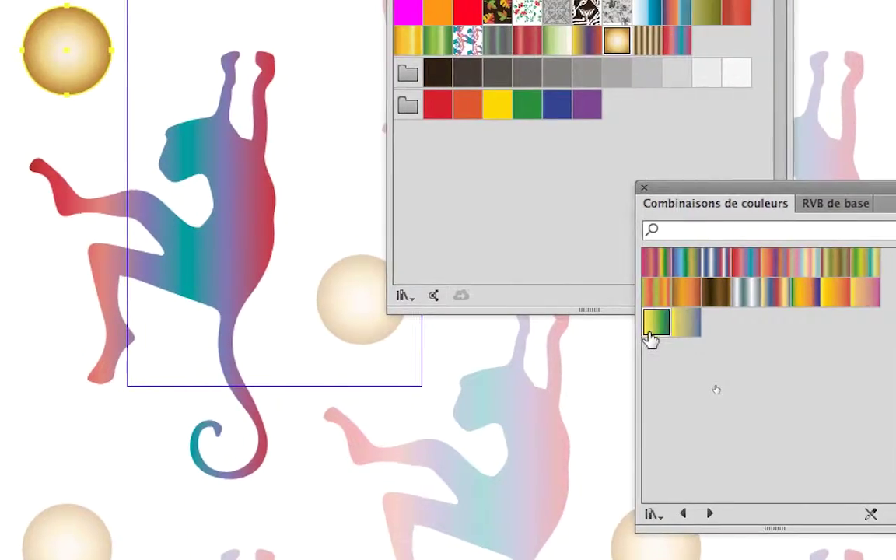
{"action": "left_click", "coordinate": [630, 209]}
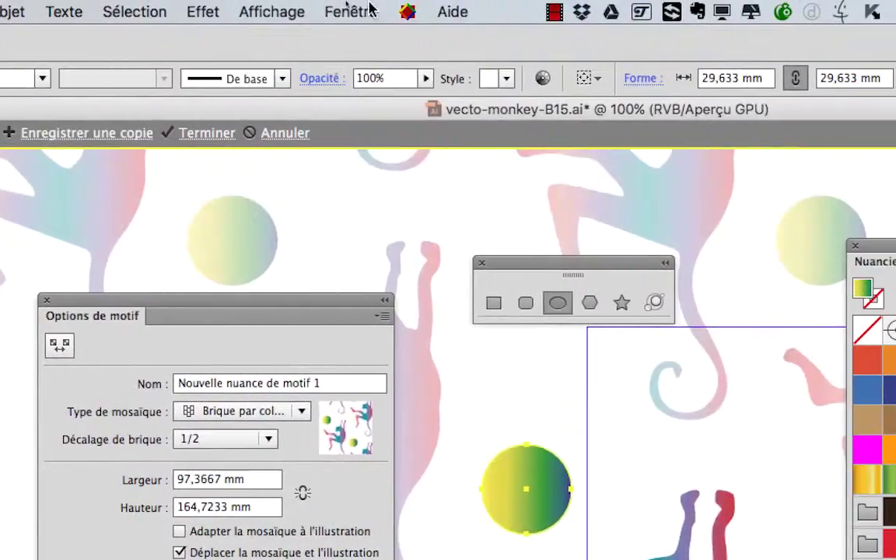
Step: Show the Dégradé panel beside the circle and set the circle's gradient type to Radial
{"action": "left_click", "coordinate": [351, 8]}
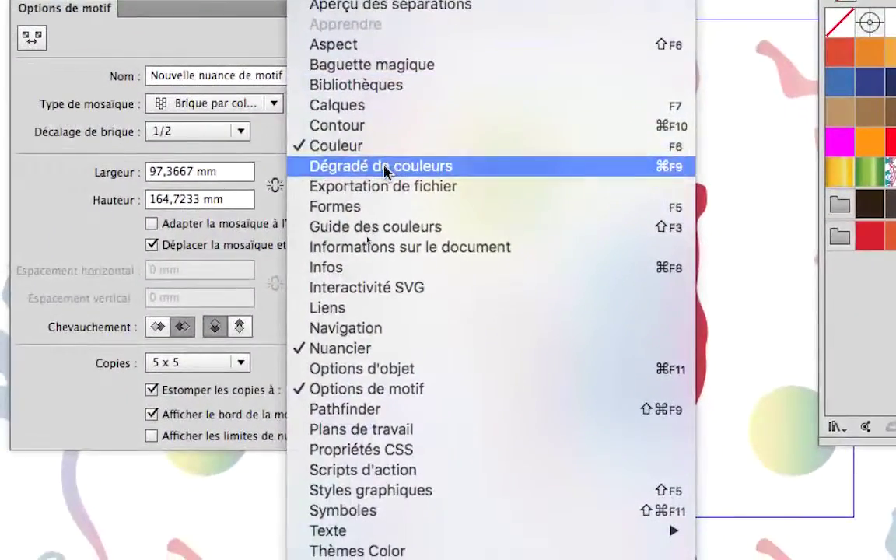
{"action": "left_click", "coordinate": [384, 168]}
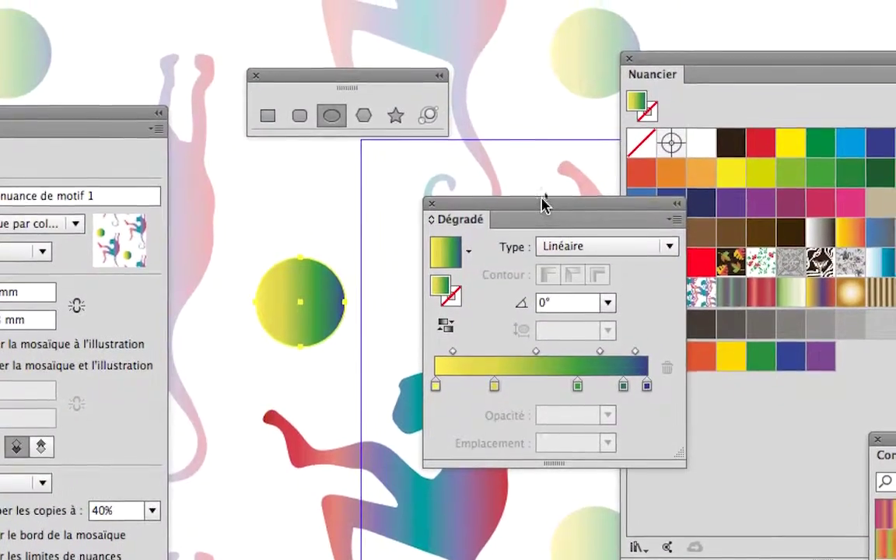
{"action": "left_click_drag", "start_coordinate": [544, 204], "coordinate": [503, 198]}
{"action": "left_click", "coordinate": [544, 240]}
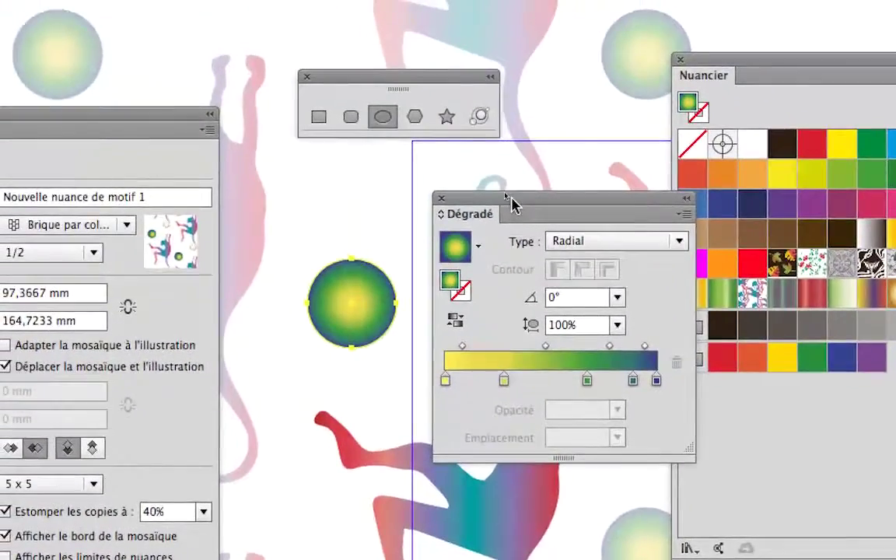
{"action": "left_click_drag", "start_coordinate": [511, 204], "coordinate": [572, 200]}
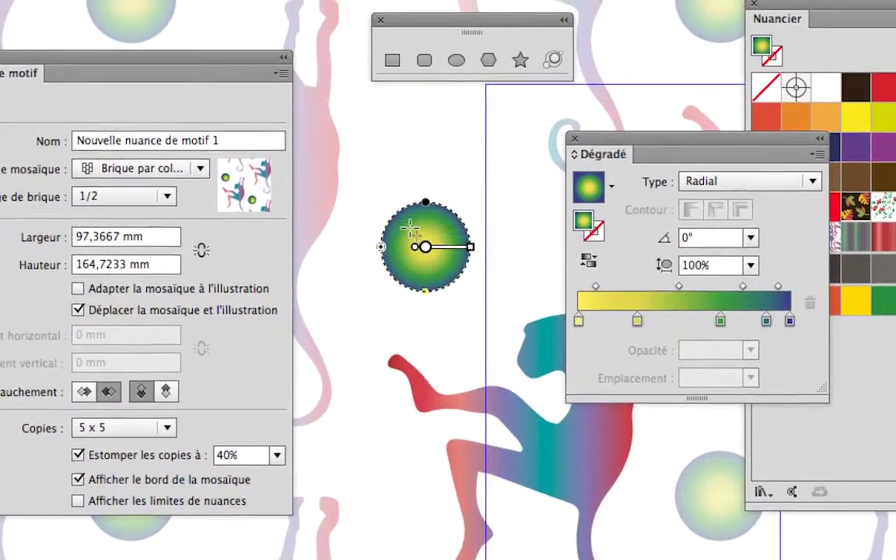
Step: Reposition the circle's radial gradient so its highlight sits at the upper left, running at an angle of -45°
{"action": "left_click_drag", "start_coordinate": [790, 249], "coordinate": [804, 227]}
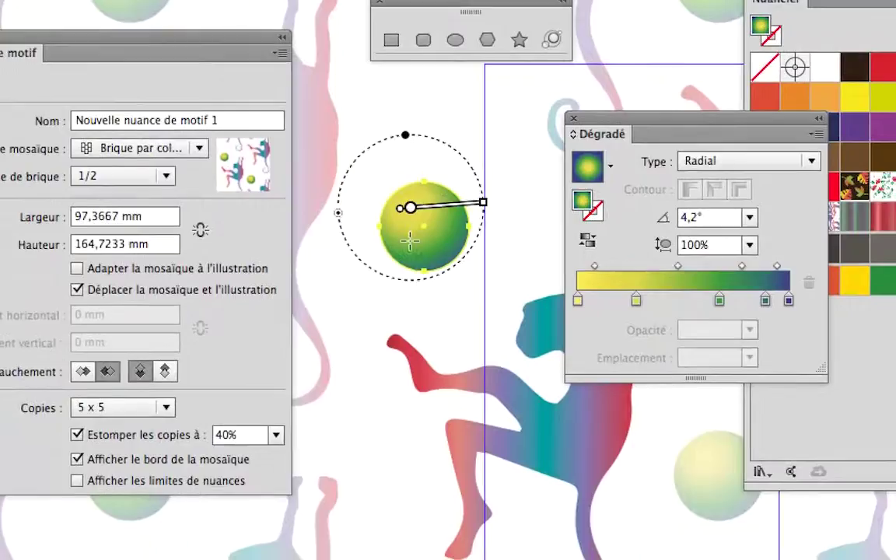
{"action": "left_click_drag", "start_coordinate": [365, 264], "coordinate": [450, 269]}
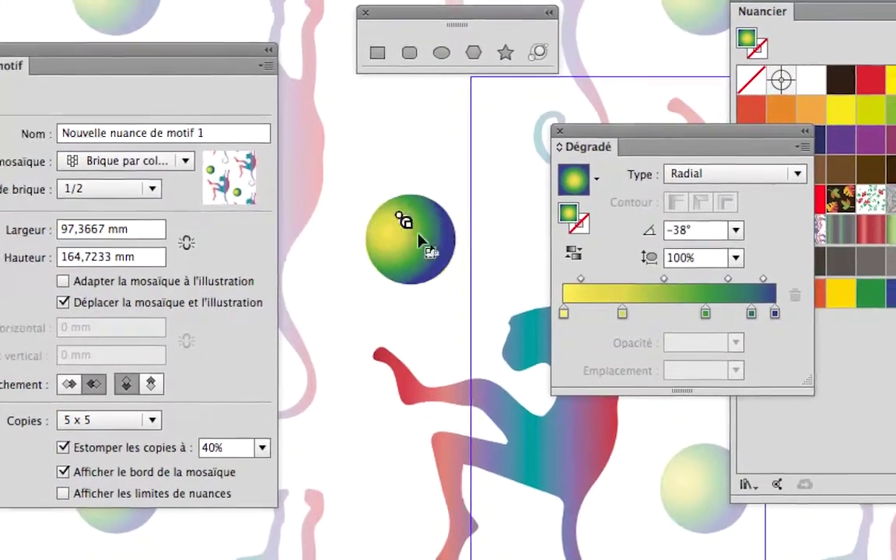
{"action": "left_click_drag", "start_coordinate": [409, 226], "coordinate": [451, 263]}
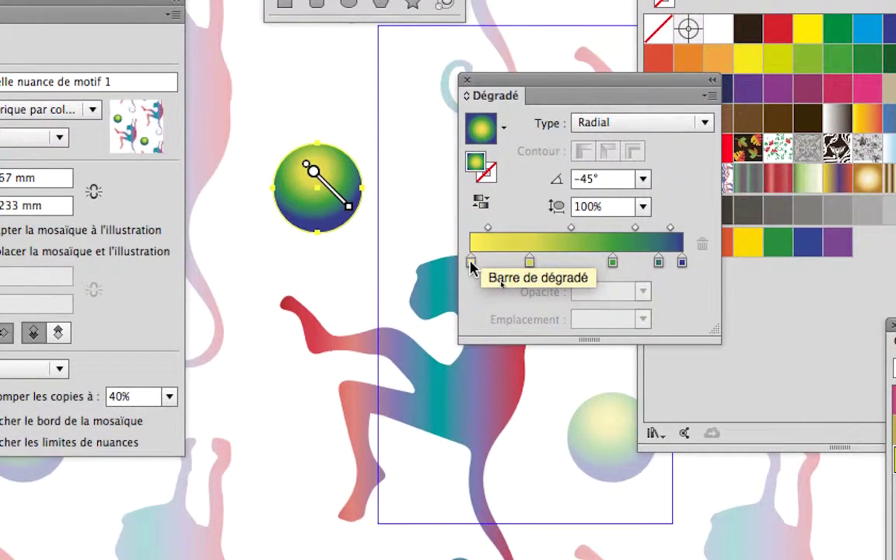
Step: Change the first colour stop of the circle's gradient to white, with V and B at 255
{"action": "double_click", "coordinate": [470, 263]}
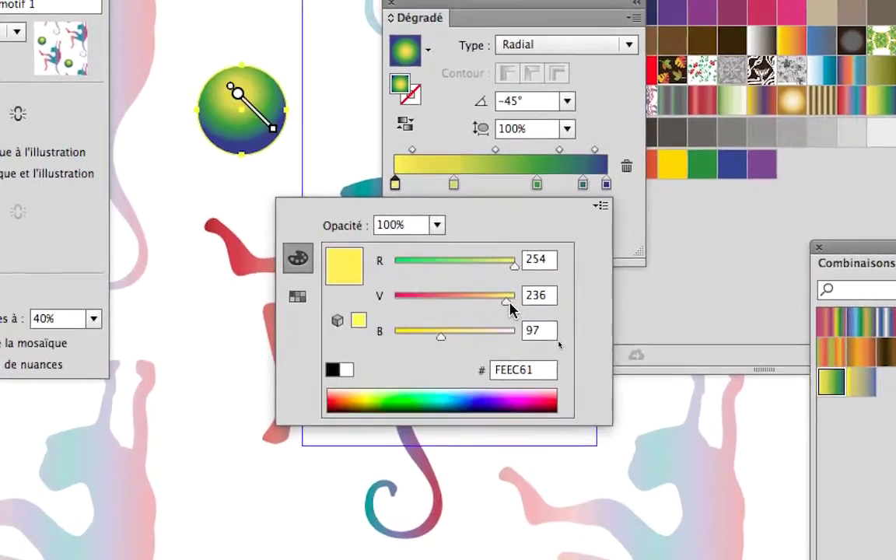
{"action": "mouse_move", "coordinate": [508, 307]}
{"action": "left_mouse_down"}
{"action": "mouse_move", "coordinate": [516, 306]}
{"action": "mouse_move", "coordinate": [500, 314]}
{"action": "mouse_move", "coordinate": [515, 311]}
{"action": "left_mouse_up"}
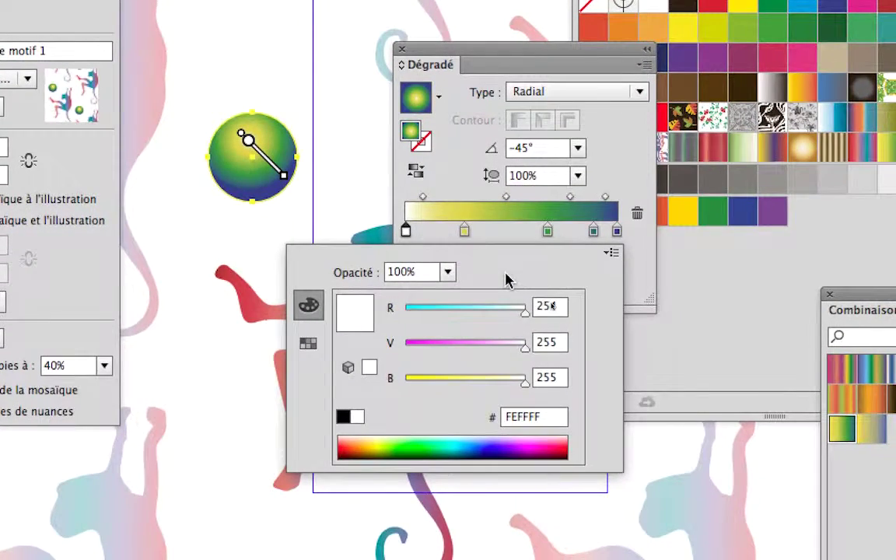
{"action": "key", "text": "Return"}
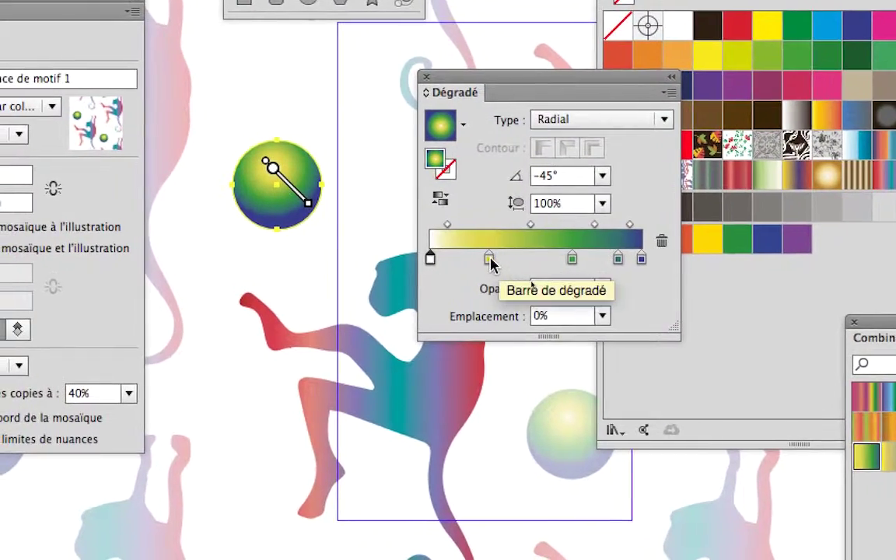
Step: Remove the yellow stop from the circle's radial gradient and enlarge the Dégradé panel to widen its gradient bar
{"action": "left_click_drag", "start_coordinate": [489, 260], "coordinate": [491, 276]}
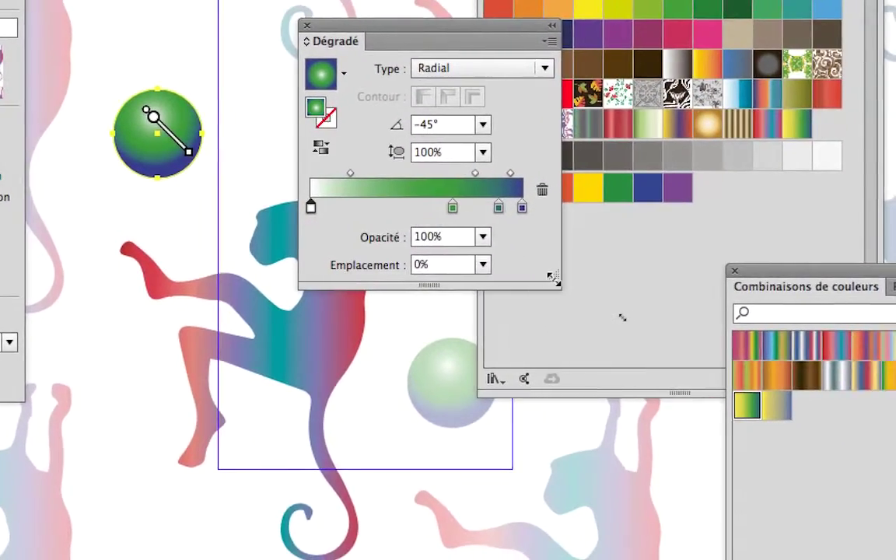
{"action": "left_click_drag", "start_coordinate": [623, 317], "coordinate": [827, 350]}
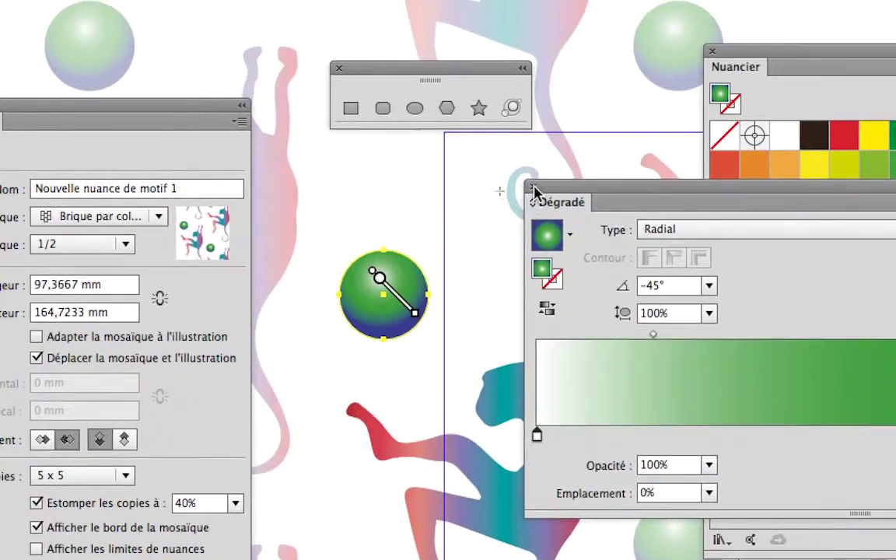
Step: Close and reopen the Dégradé panel, and reactivate the Gradient tool on the circle
{"action": "left_click", "coordinate": [269, 145]}
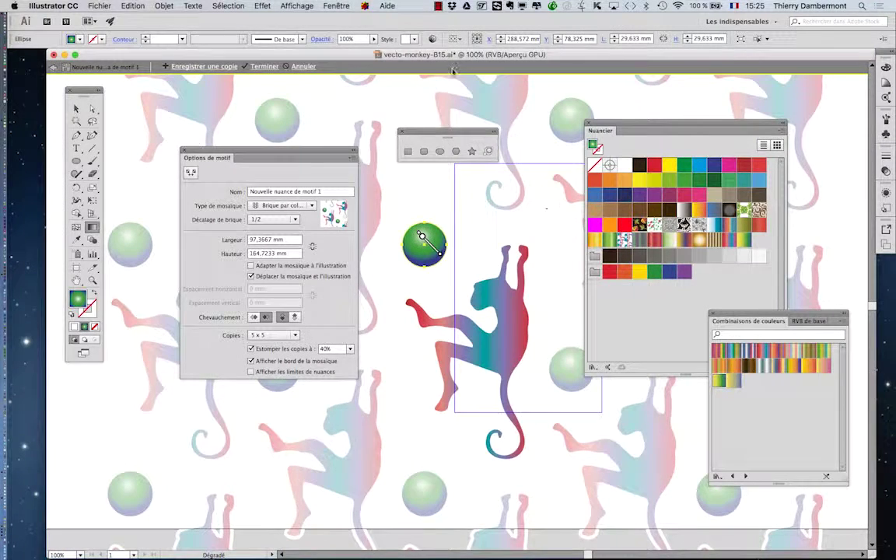
{"action": "left_click", "coordinate": [364, 5]}
{"action": "mouse_move", "coordinate": [337, 6]}
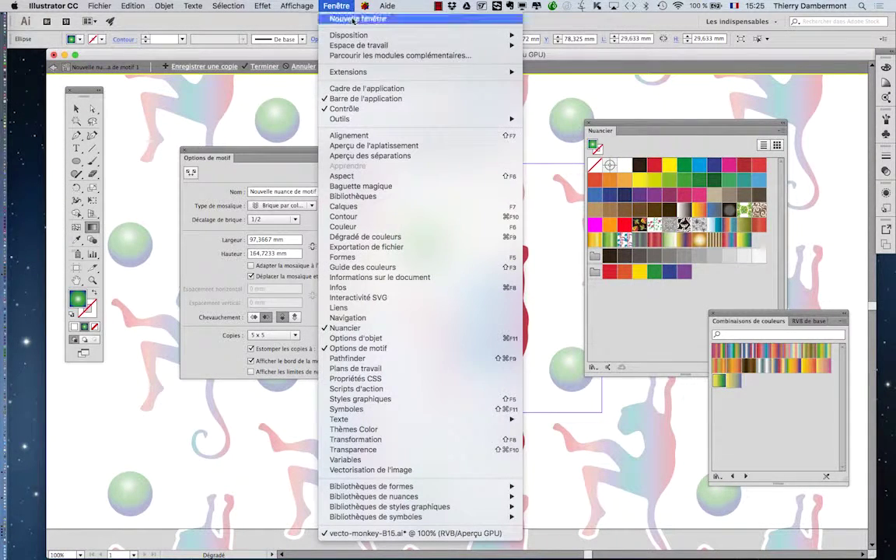
{"action": "left_click", "coordinate": [395, 237]}
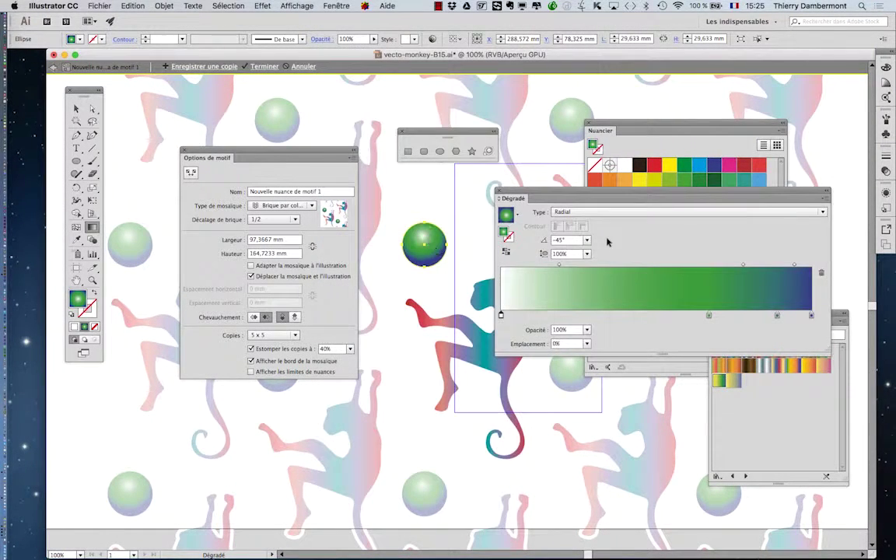
{"action": "key", "text": "g"}
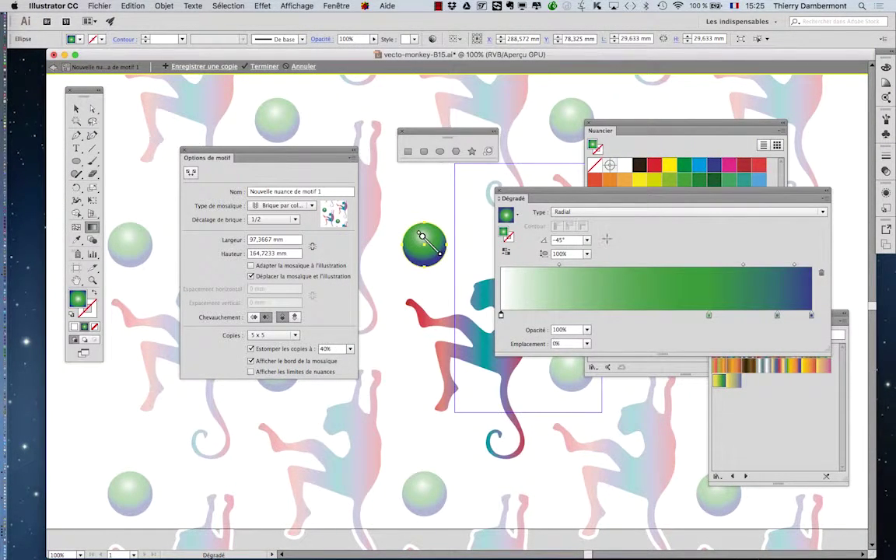
Step: Set the circle gradient's last stop to dark green (R 55, V 79, B 0) and remove the neighbouring teal stop
{"action": "double_click", "coordinate": [811, 315]}
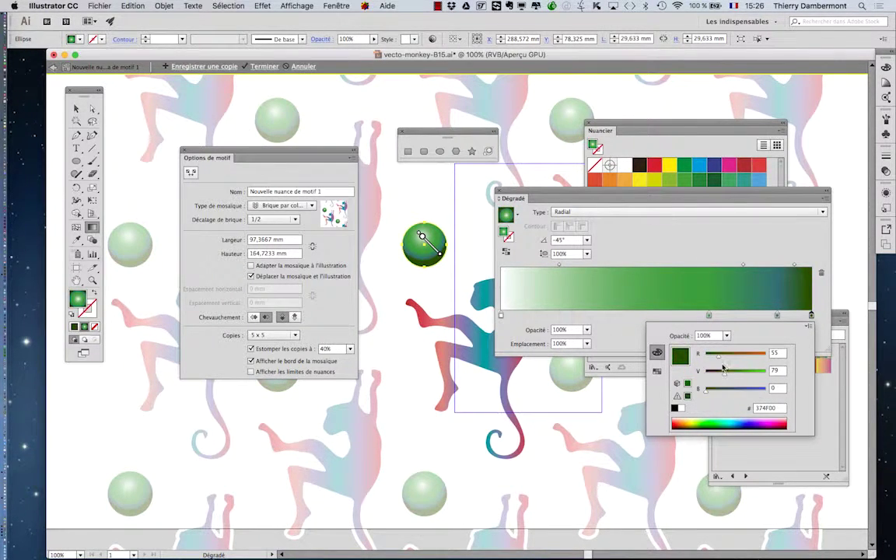
{"action": "left_click", "coordinate": [778, 316]}
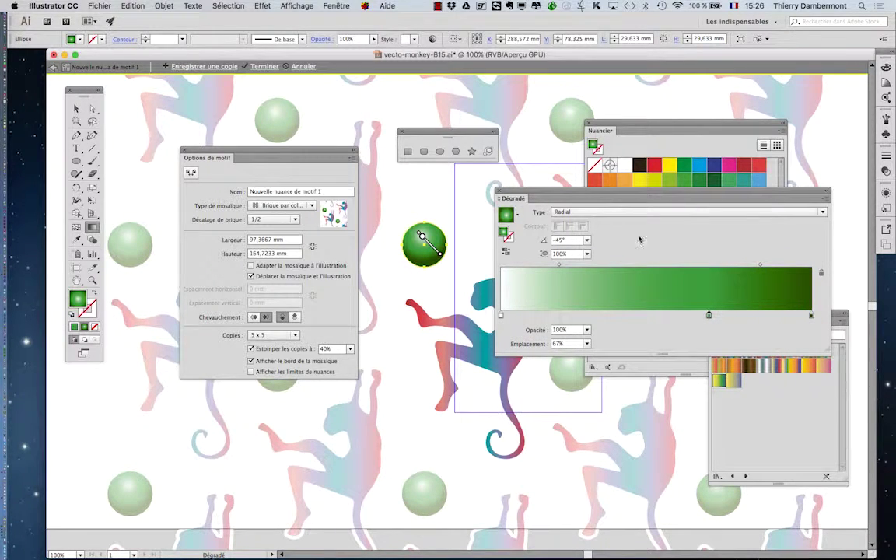
{"action": "left_click", "coordinate": [501, 193]}
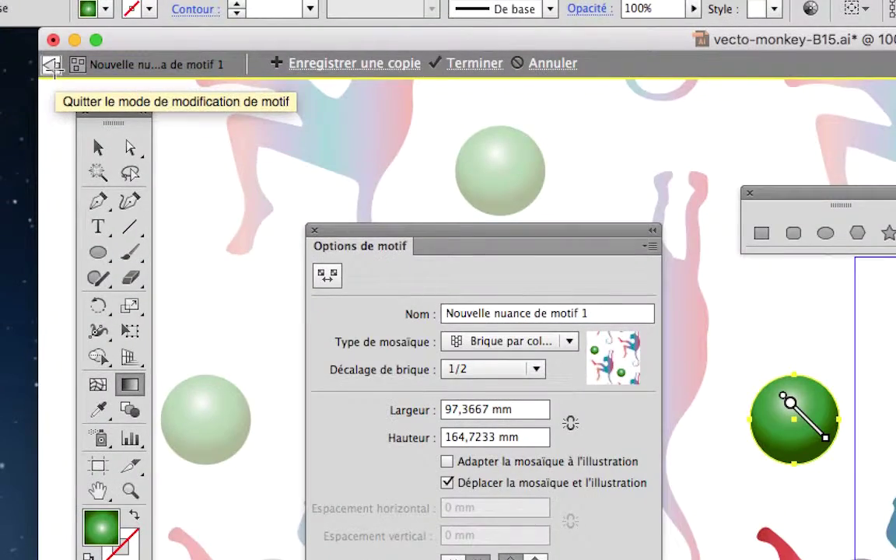
Step: Exit pattern editing mode and move the floating Nuancier and shape tool panels clear of the two pattern-filled circles
{"action": "left_click", "coordinate": [49, 67]}
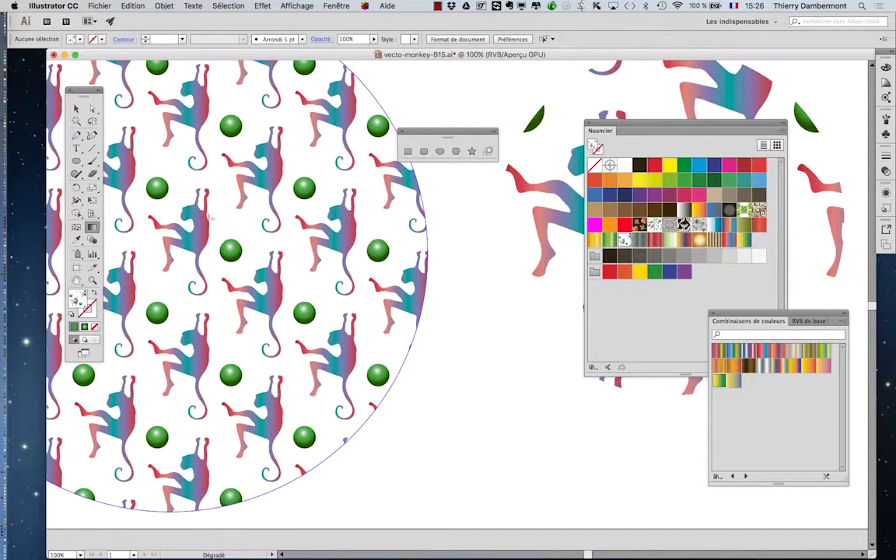
{"action": "scroll", "coordinate": [240, 212], "scroll_direction": "down", "scroll_amount": 1}
{"action": "left_click", "coordinate": [683, 125]}
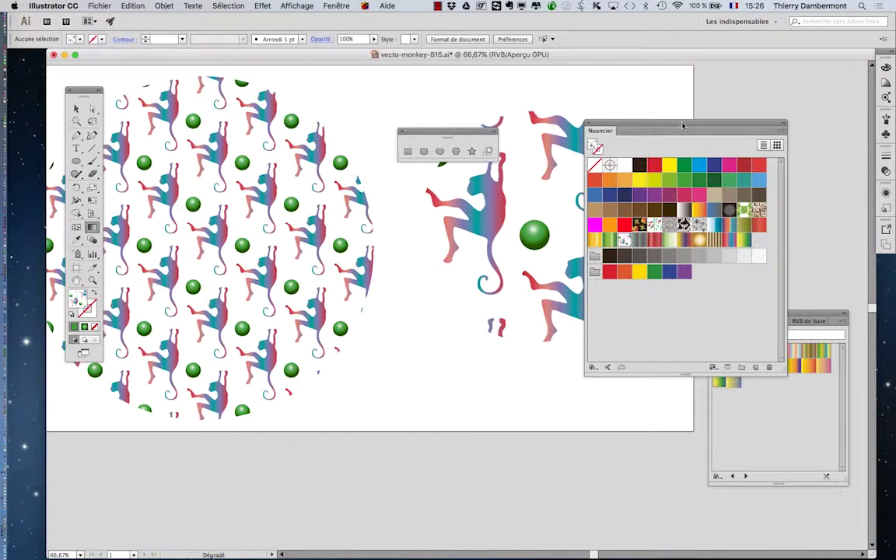
{"action": "left_click_drag", "start_coordinate": [658, 126], "coordinate": [782, 122]}
{"action": "left_click_drag", "start_coordinate": [455, 136], "coordinate": [427, 103]}
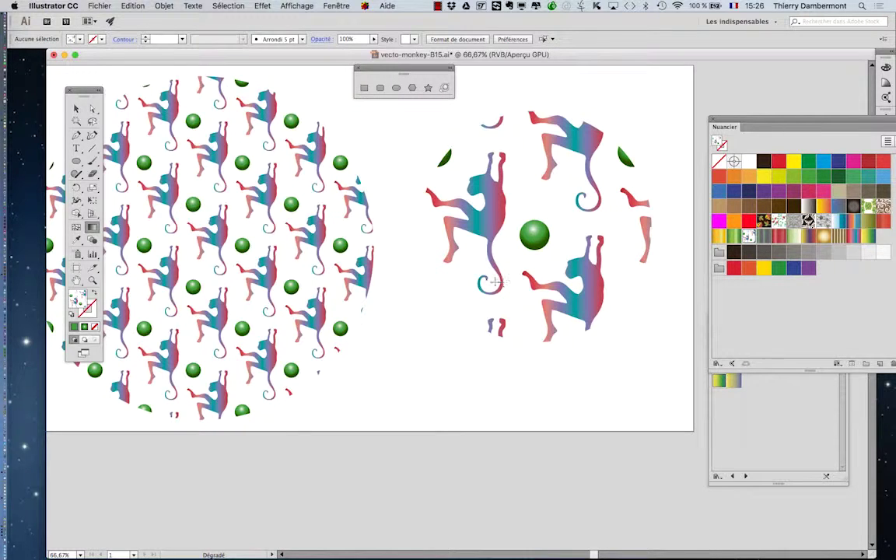
{"action": "scroll", "coordinate": [384, 269], "scroll_direction": "down", "scroll_amount": 1}
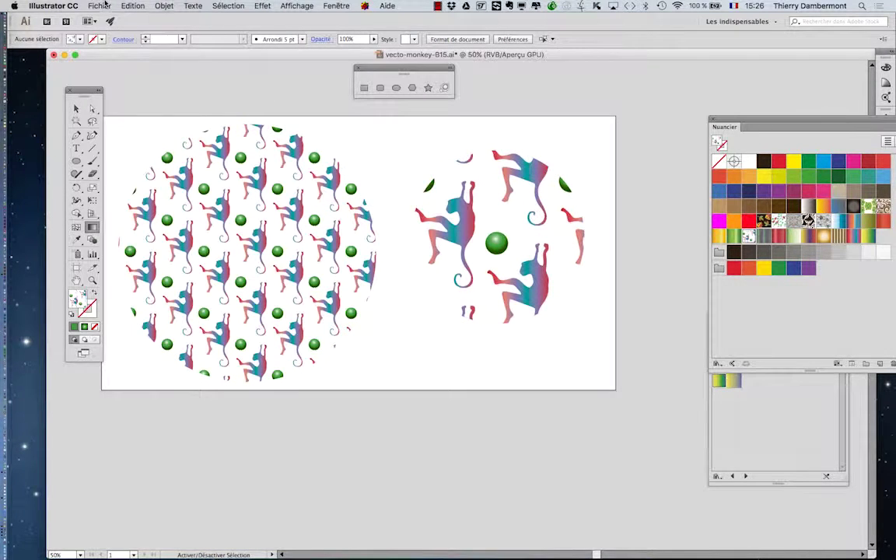
Step: Save the document under the new name vecto-monkey-B16.ai, in Adobe Illustrator format with the Illustrator CC version options
{"action": "key", "text": "super+shift+s"}
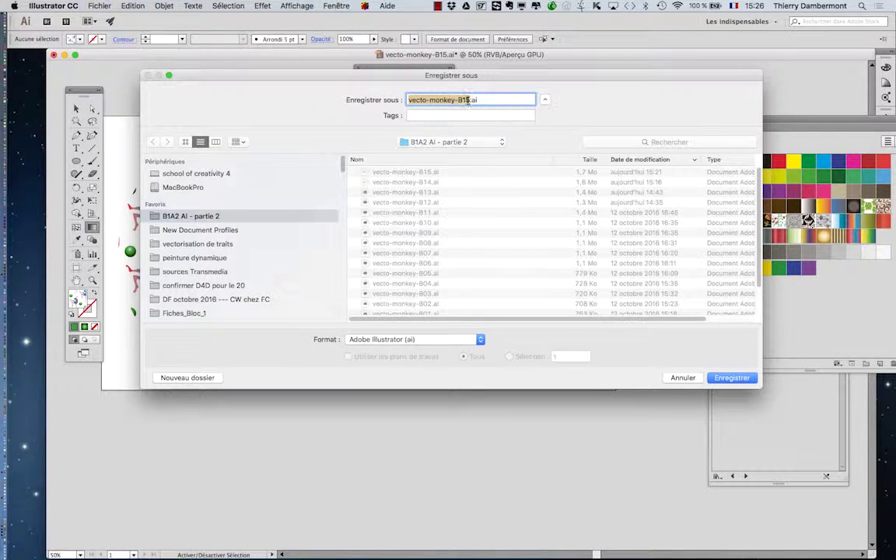
{"action": "left_click", "coordinate": [471, 104]}
{"action": "type", "text": "6"}
{"action": "key", "text": "Return"}
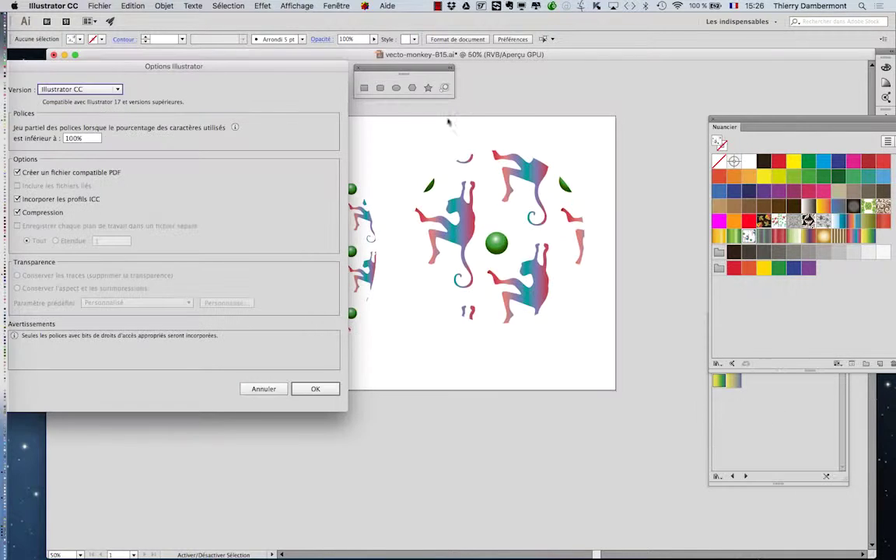
{"action": "key", "text": "Return"}
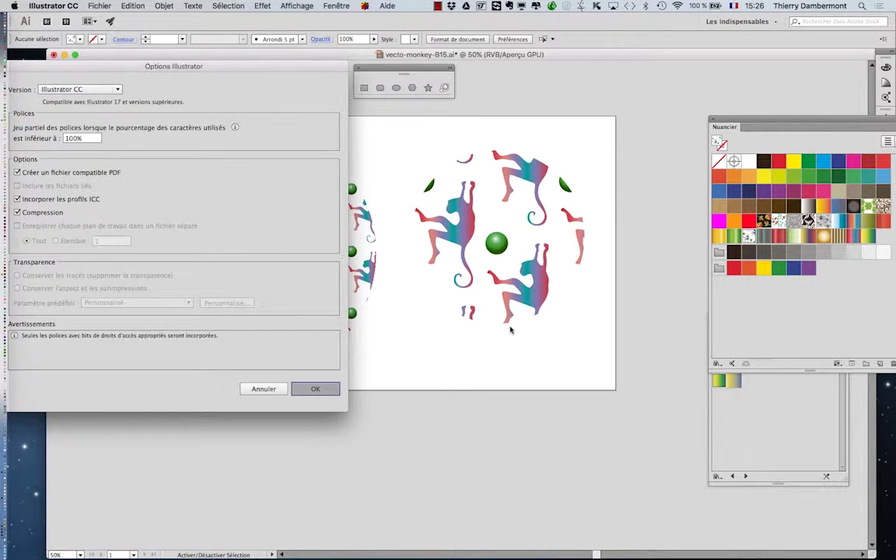